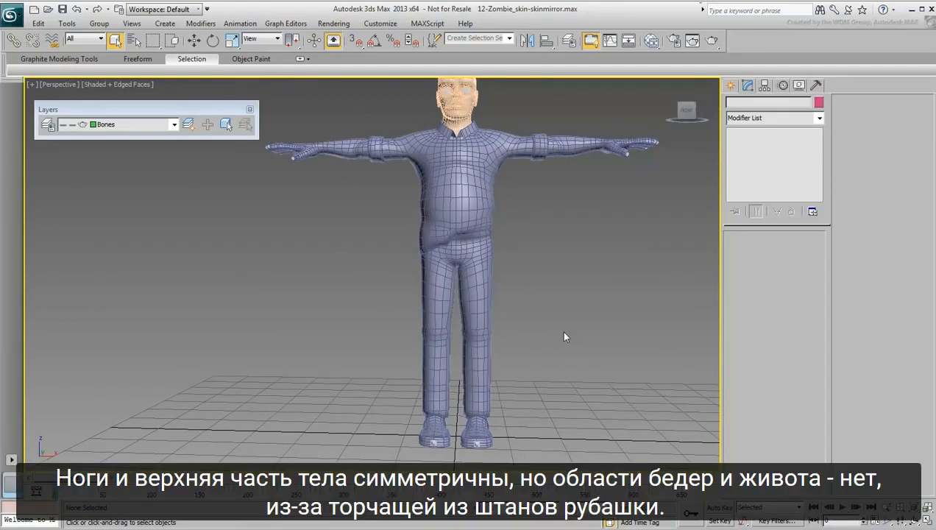
Select the zombie's body mesh and enter envelope editing in its Skin modifier.
scroll(475, 244, up, 7)
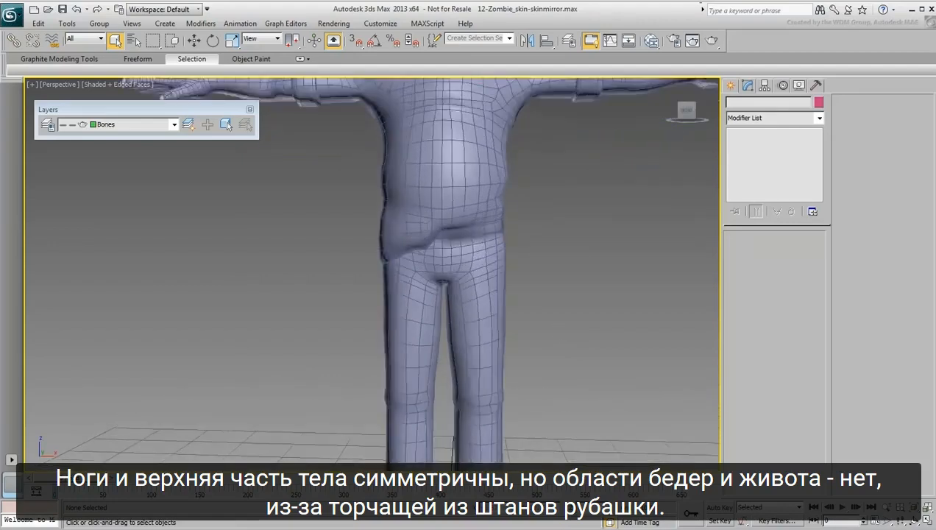
scroll(495, 175, up, 1)
click(470, 276)
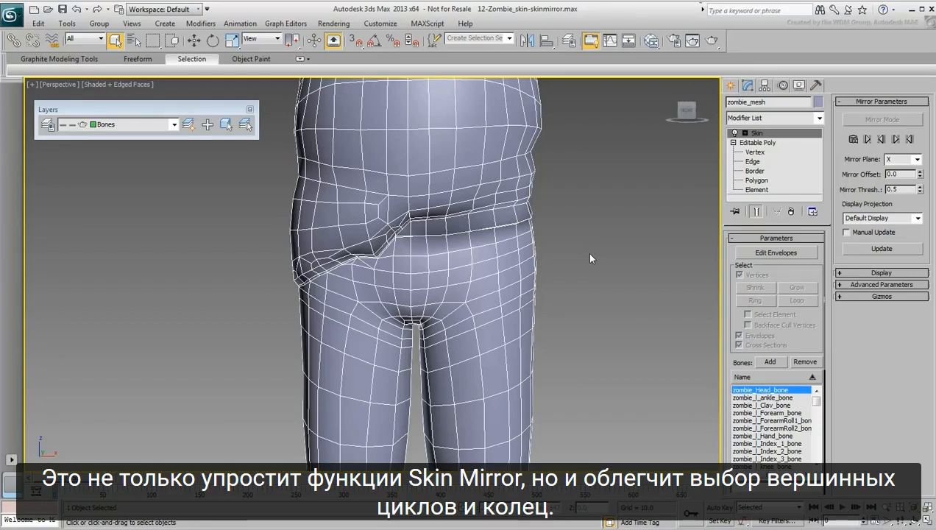
click(768, 254)
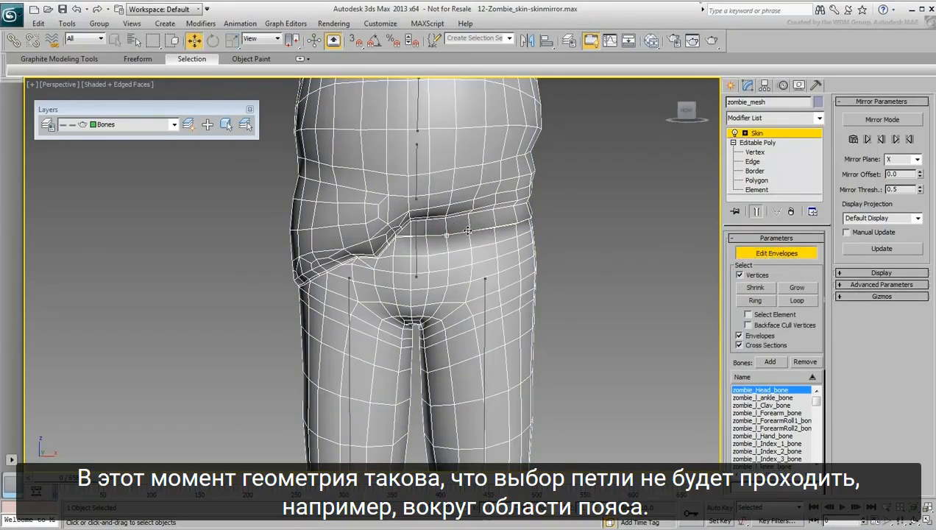
Test vertex loop selections along the waistband and across the side of the shirt, and leave envelope editing.
click(795, 301)
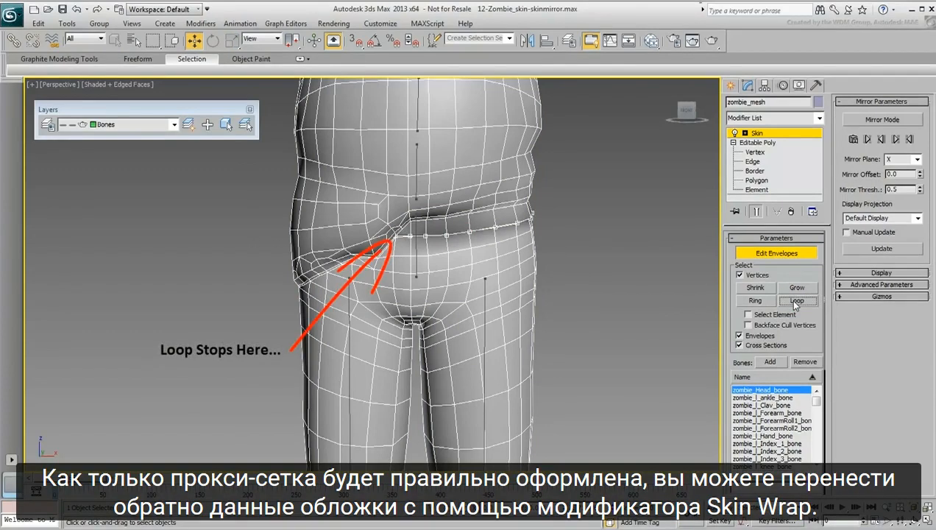
click(337, 226)
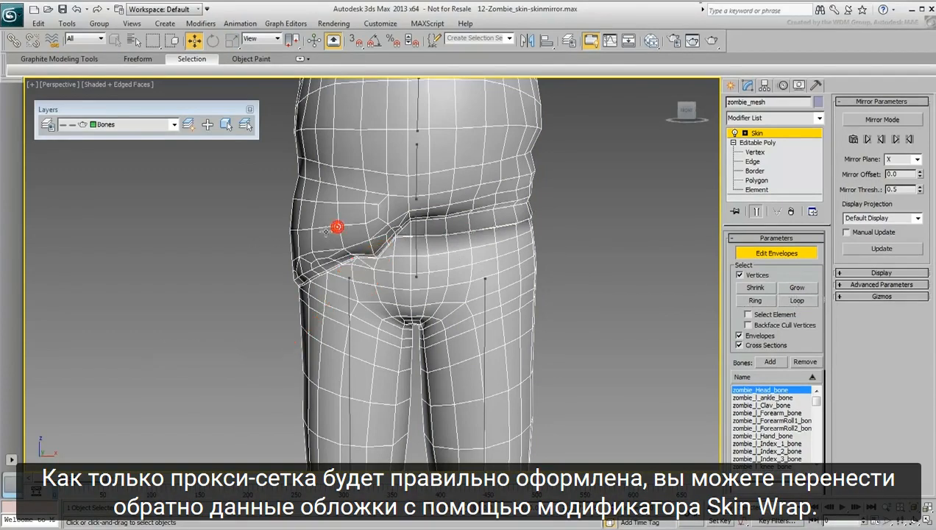
click(797, 300)
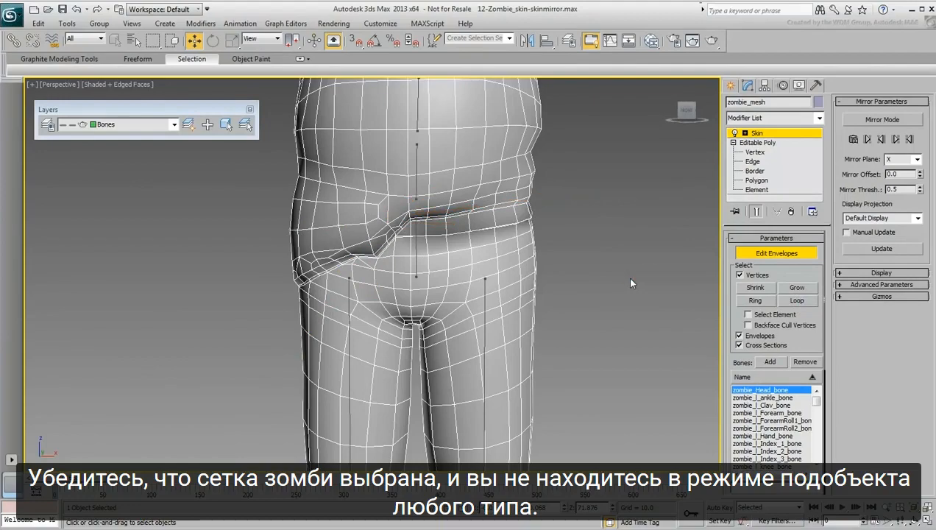
click(780, 250)
Clone the zombie body mesh as a Copy named zombie_proxy.
scroll(569, 225, down, 8)
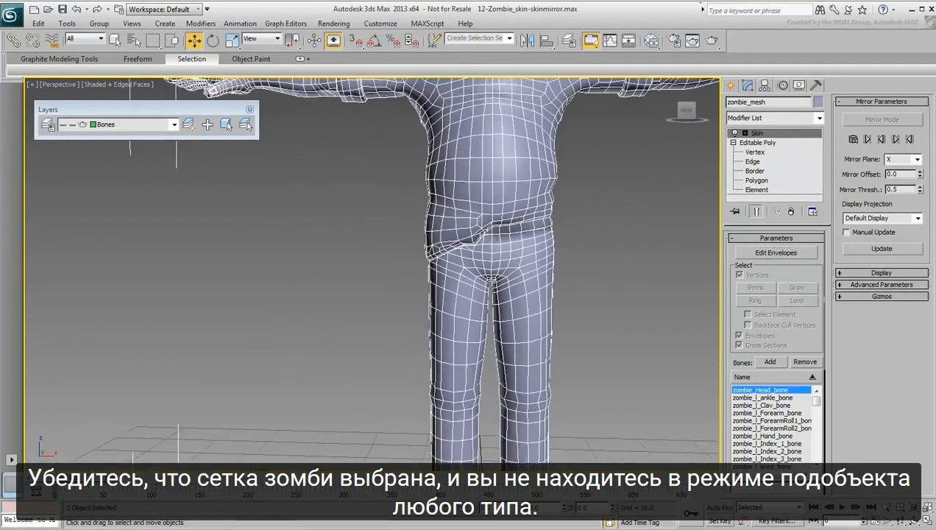
scroll(656, 288, down, 4)
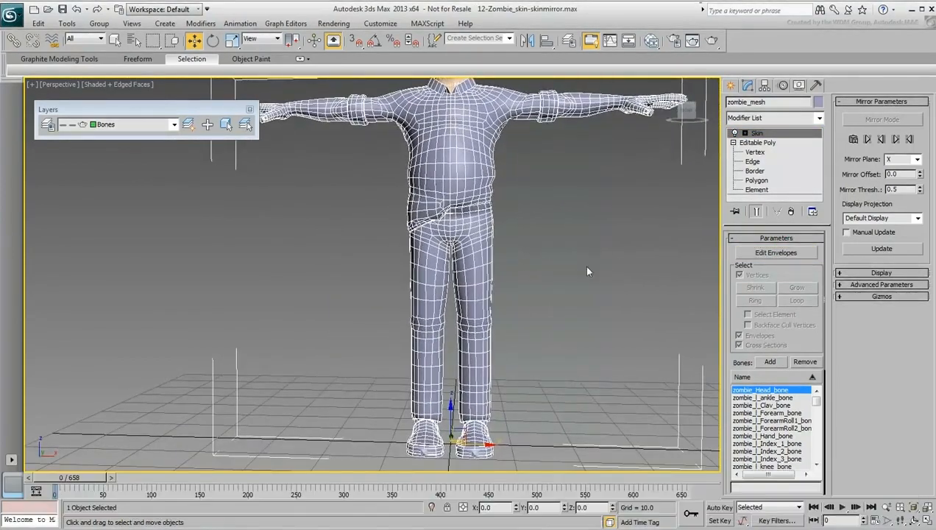
click(42, 24)
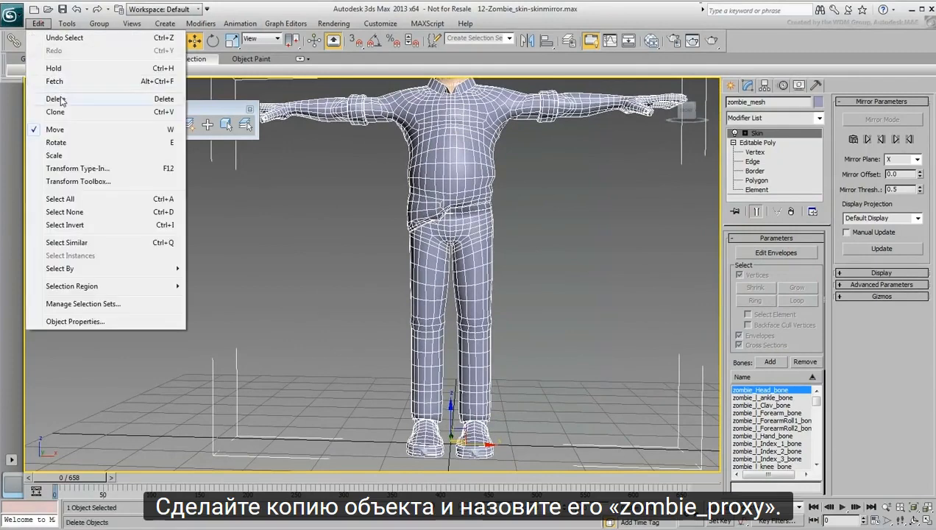
click(51, 104)
click(427, 241)
drag(463, 294, 437, 293)
text(proxy)
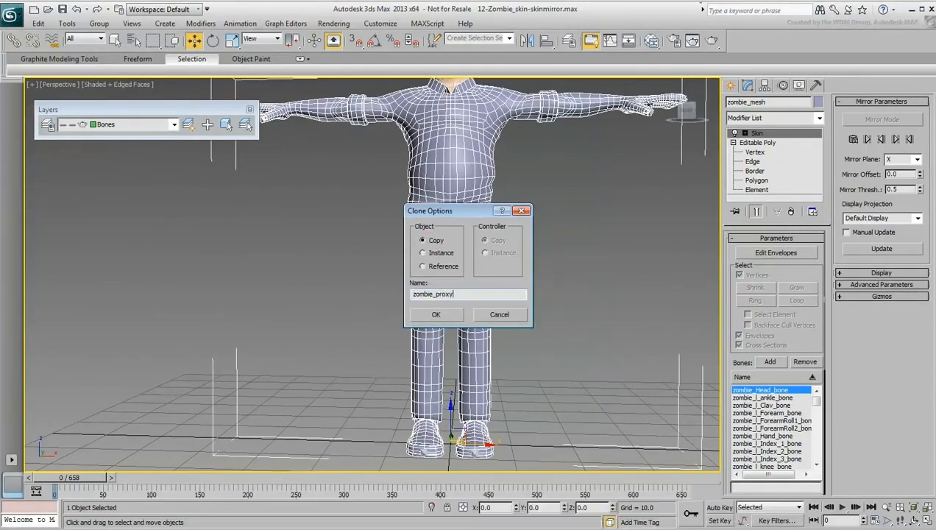
click(434, 315)
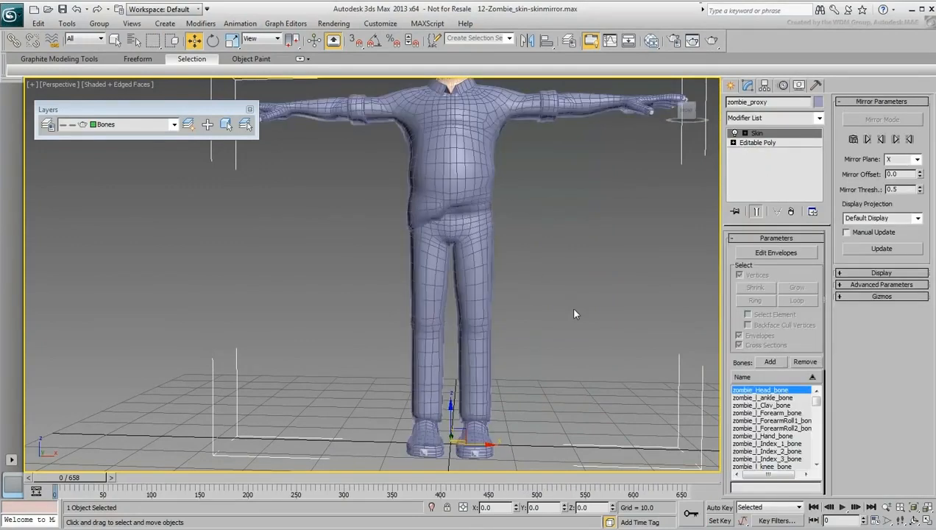
Remove the Skin modifier from the original zombie_mesh and hide that mesh.
key(h)
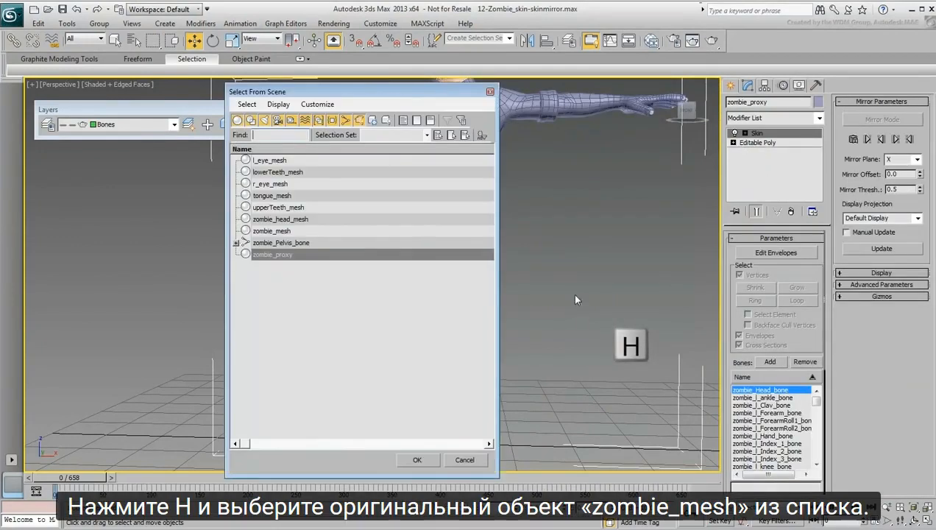
click(295, 231)
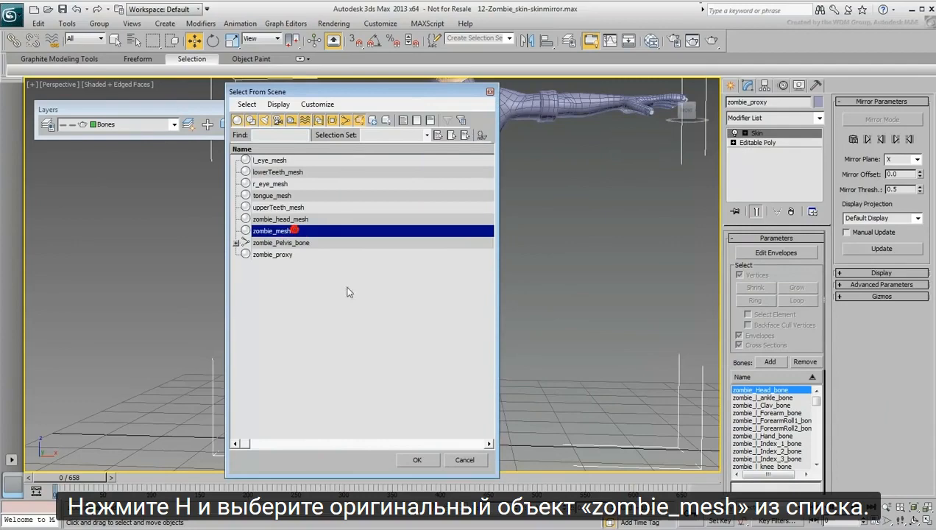
click(418, 460)
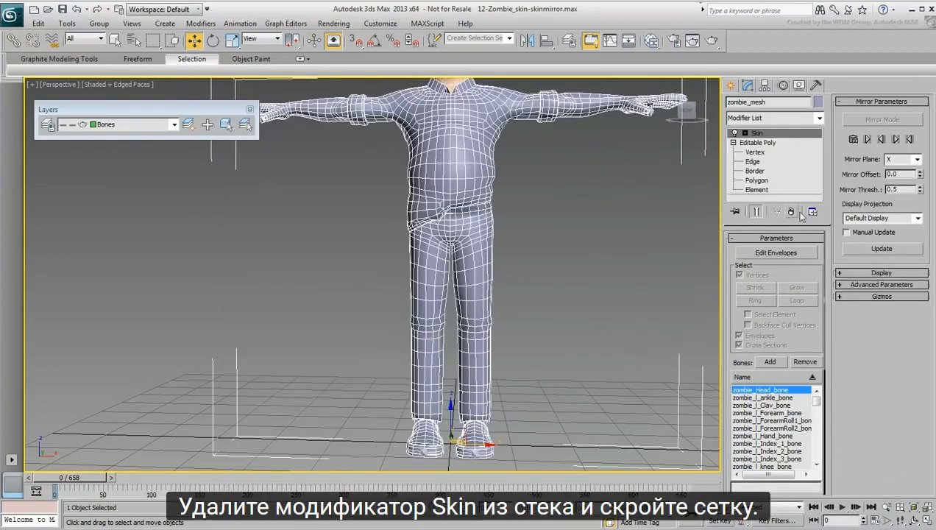
click(793, 212)
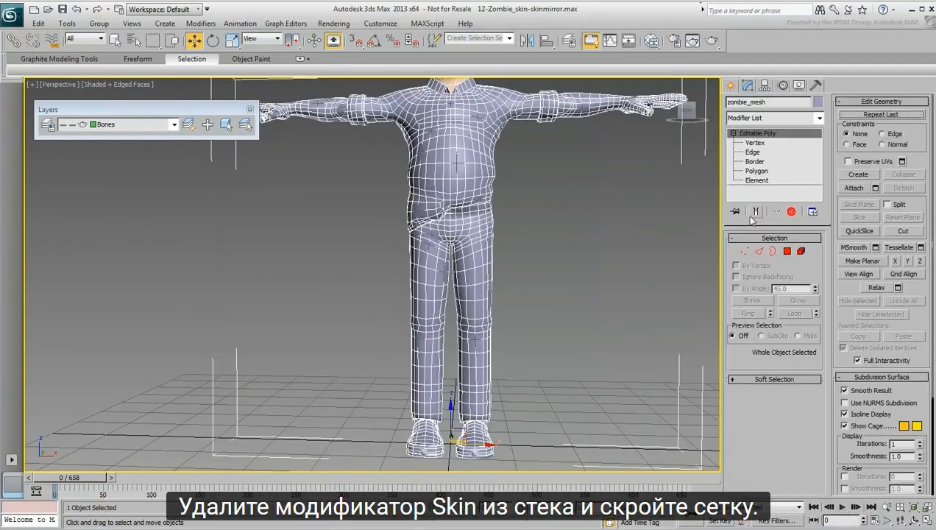
right_click(468, 222)
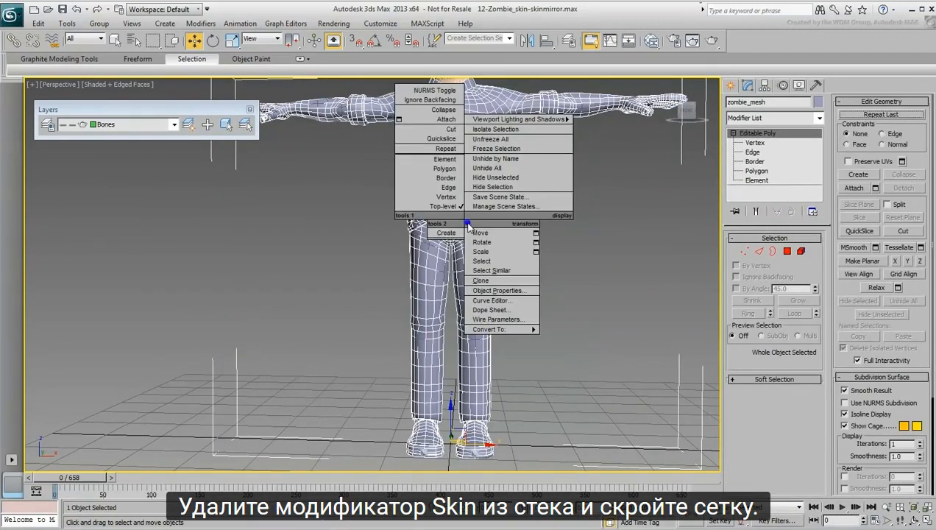
click(500, 189)
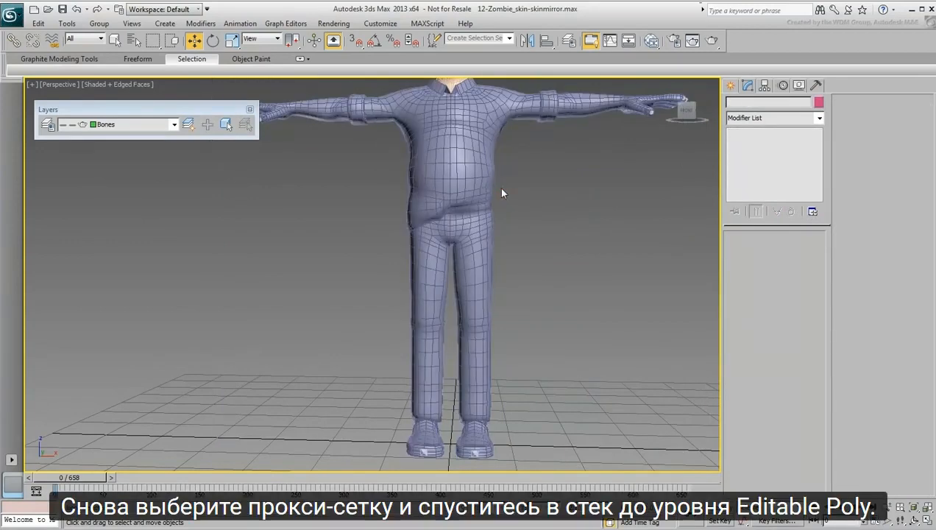
Add a Symmetry modifier between Editable Poly and Skin on zombie_proxy and set its threshold to 0.0.
click(468, 215)
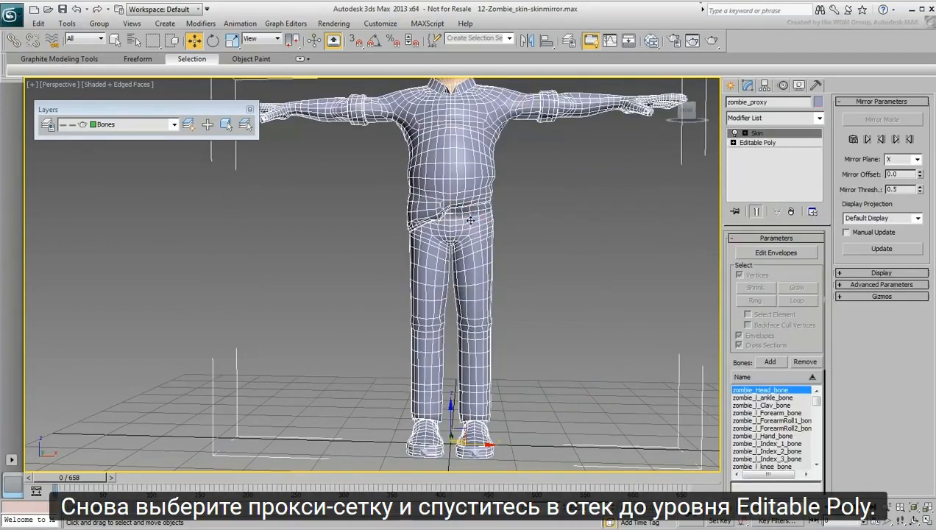
click(763, 143)
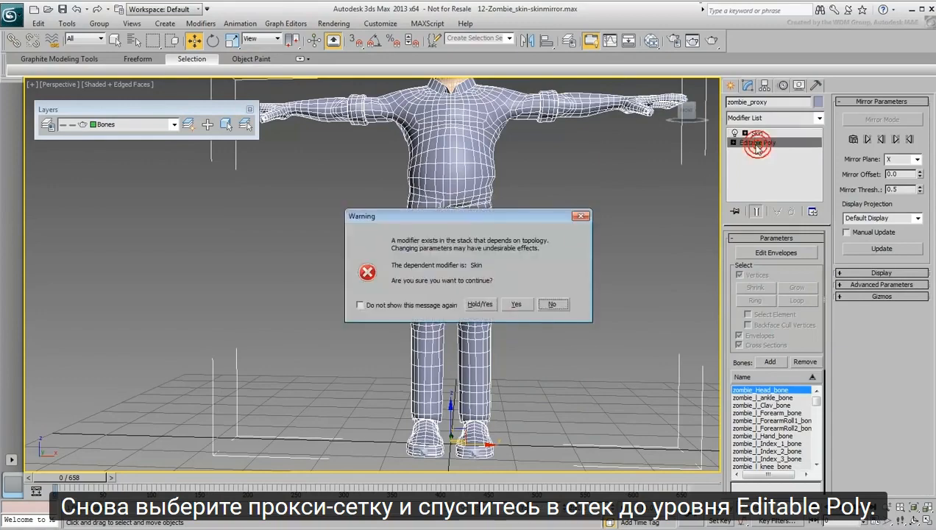
click(514, 302)
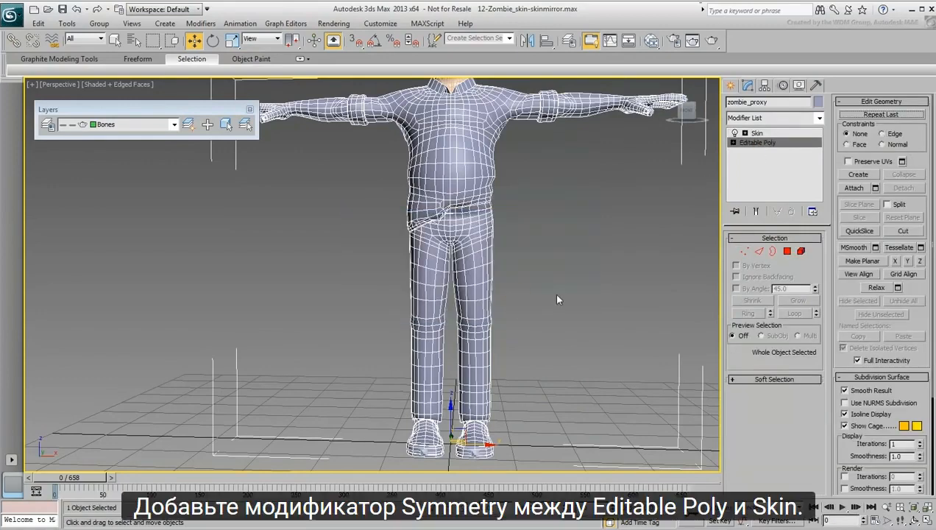
click(818, 118)
drag(816, 184, 815, 412)
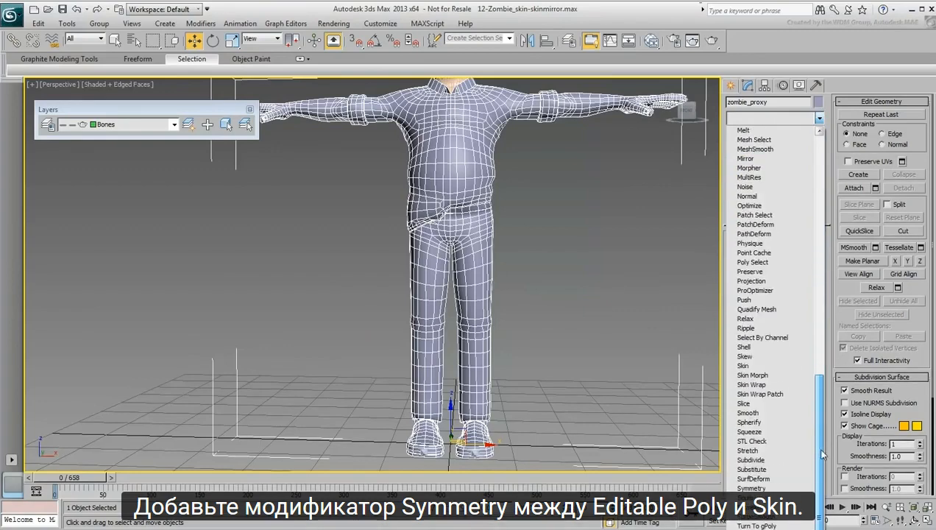
click(751, 488)
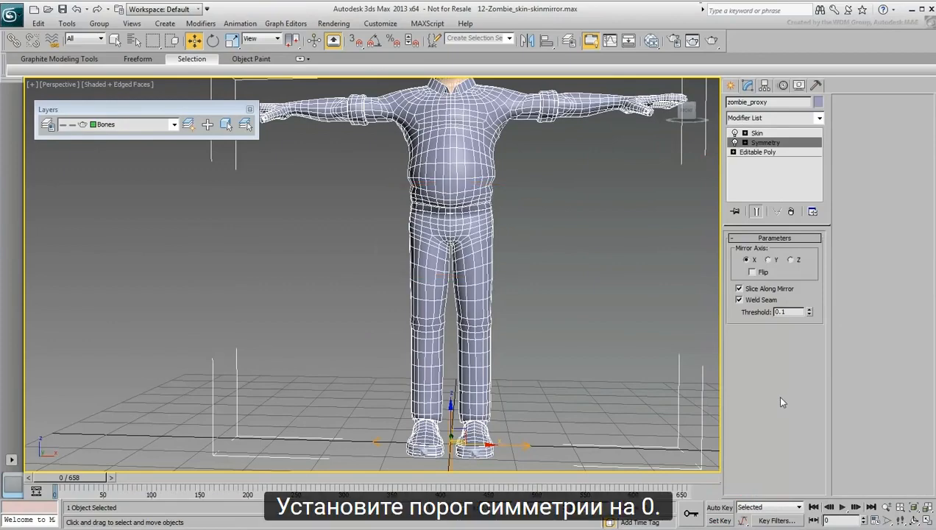
right_click(810, 314)
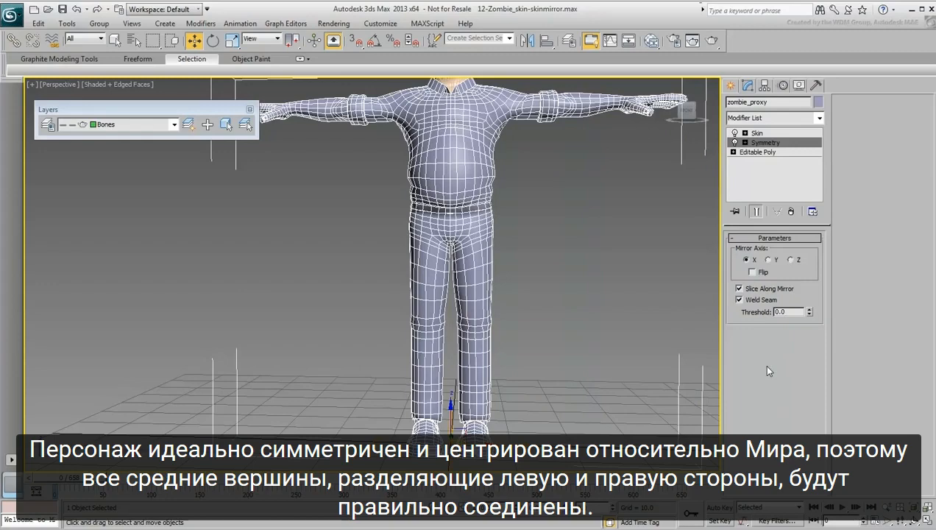
Collapse the proxy's modifier stack up to and including Symmetry, keeping the Skin modifier above it.
right_click(767, 144)
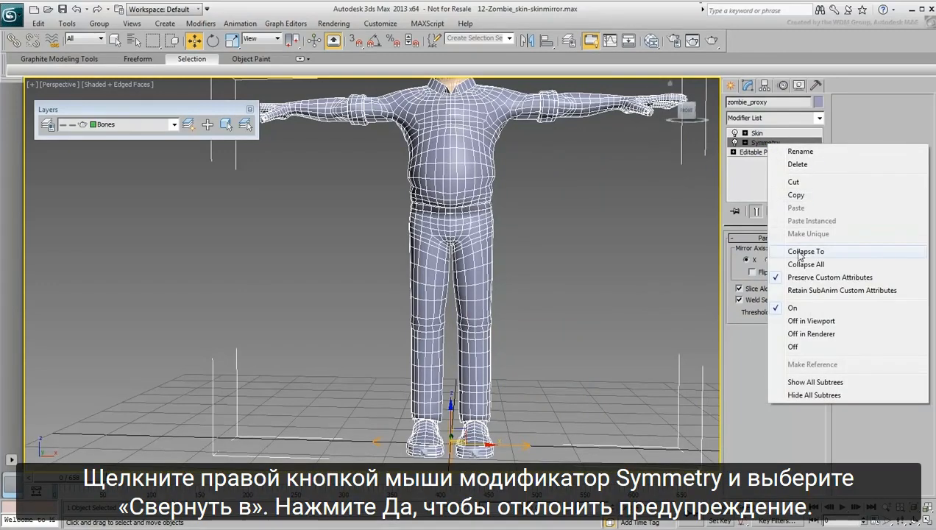
click(798, 252)
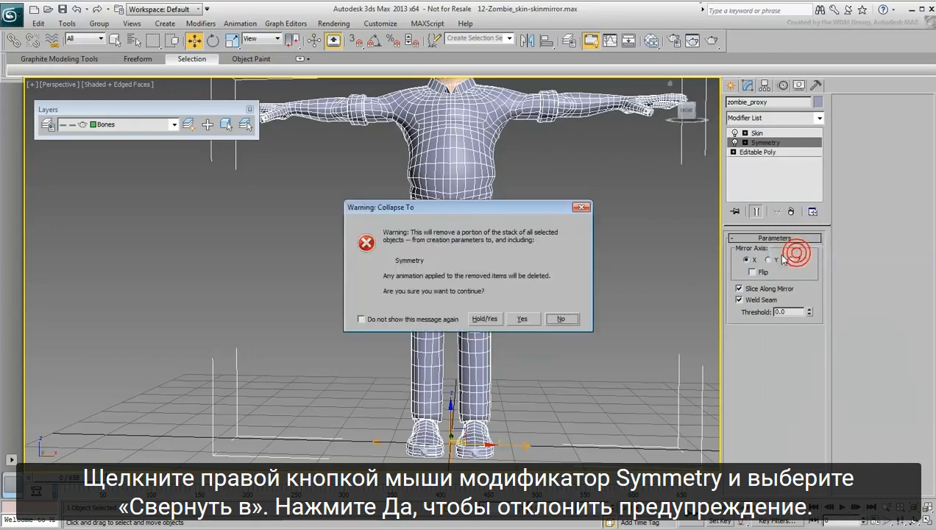
click(521, 319)
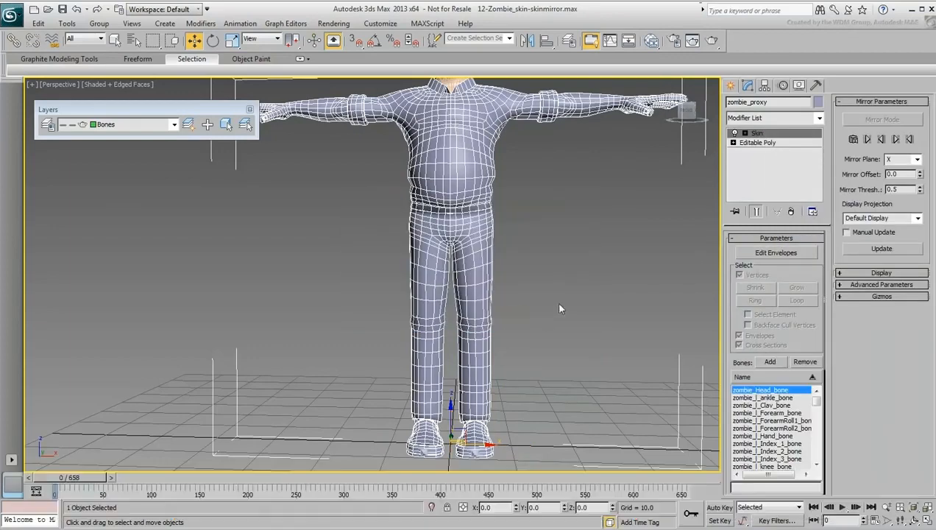
Scrub the animation to frame 490 to examine the proxy's leg and crotch deformation, and return to frame 0.
mouse_move(60, 480)
mouse_down()
mouse_move(418, 484)
mouse_move(493, 496)
mouse_move(439, 497)
mouse_up()
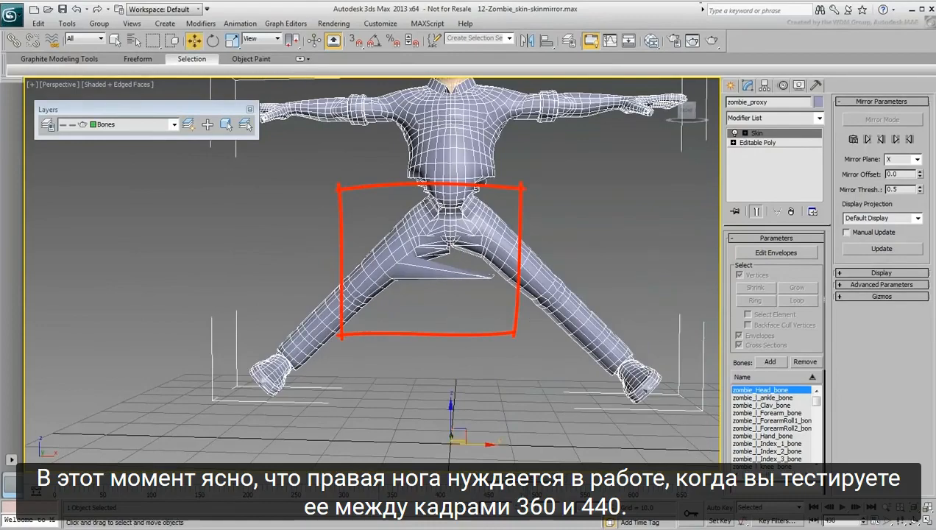
scroll(496, 277, up, 6)
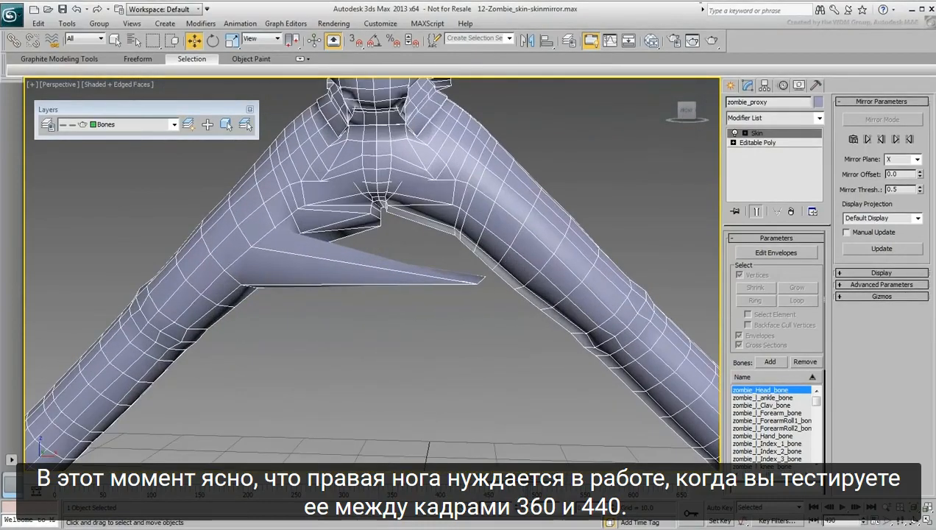
scroll(508, 378, down, 6)
scroll(504, 375, down, 5)
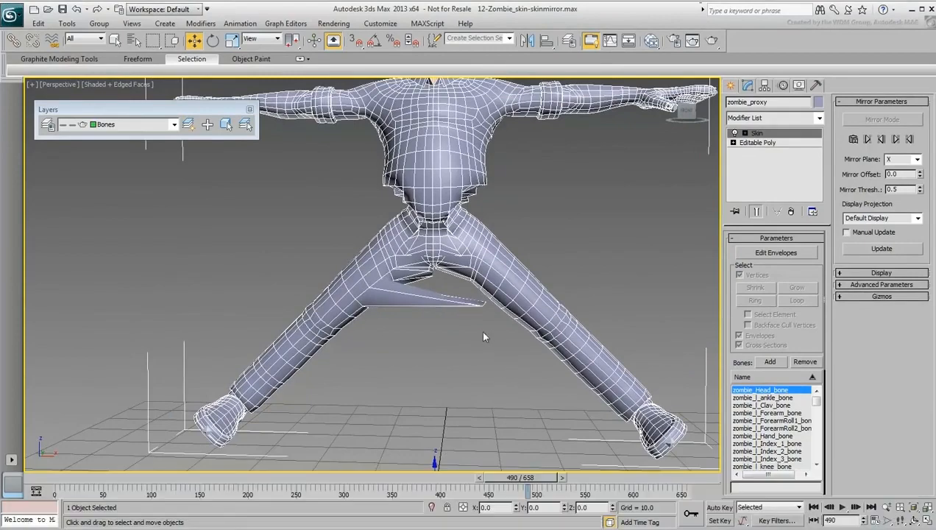
click(54, 483)
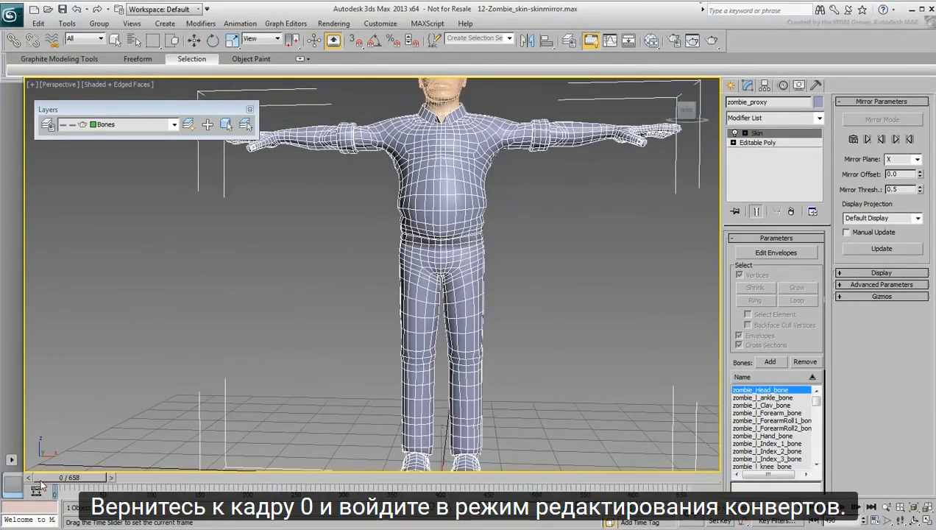
Enter envelope editing in the Skin modifier of zombie_proxy.
scroll(648, 299, up, 2)
click(766, 253)
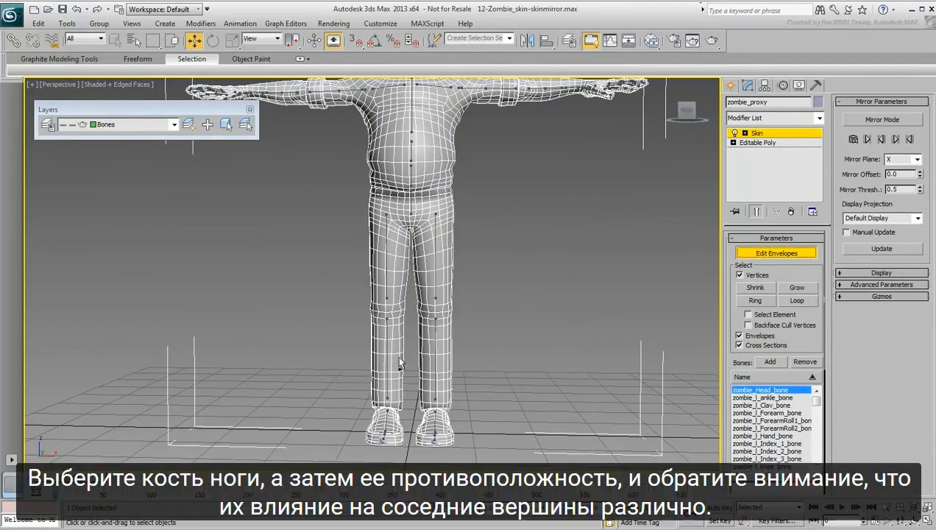
scroll(429, 363, up, 3)
middle_drag(430, 363, 442, 327)
Compare the vertex influence of the left and right knee bones and of the left and right thigh bones.
click(461, 330)
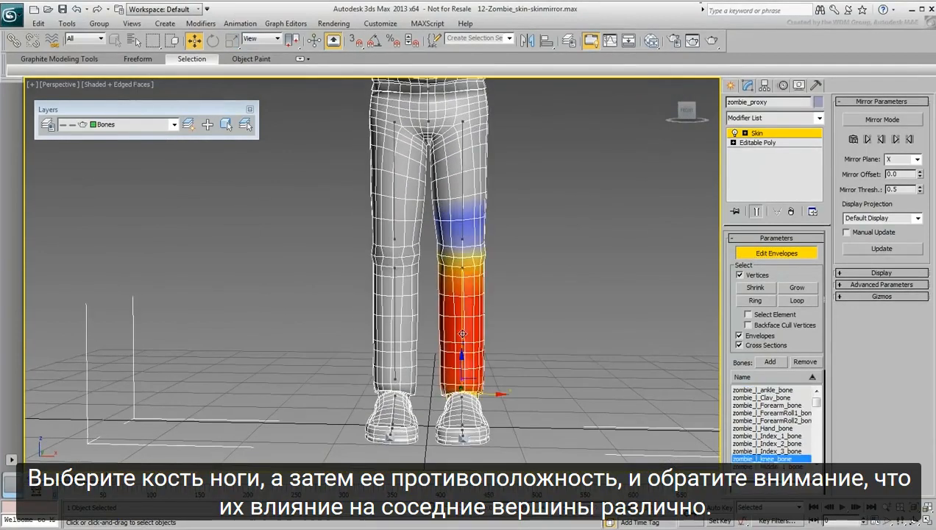
click(394, 331)
click(457, 325)
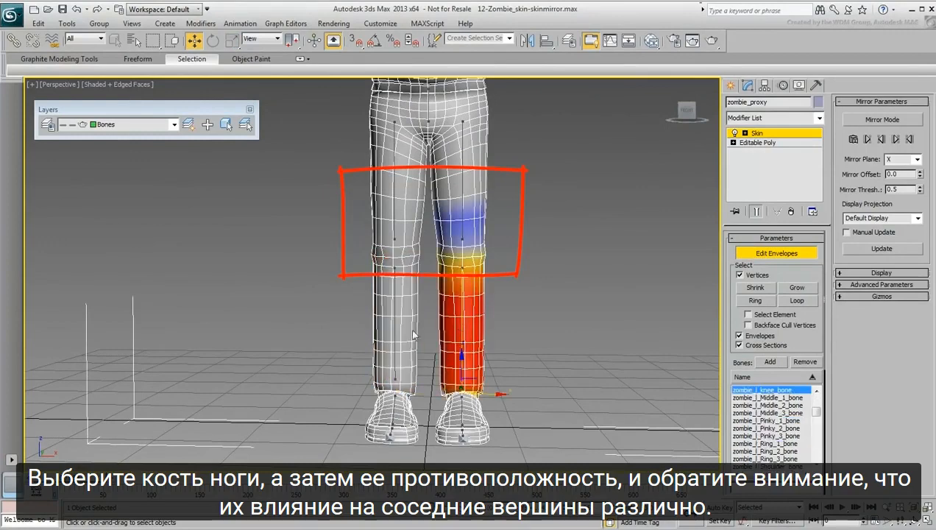
click(396, 327)
click(461, 179)
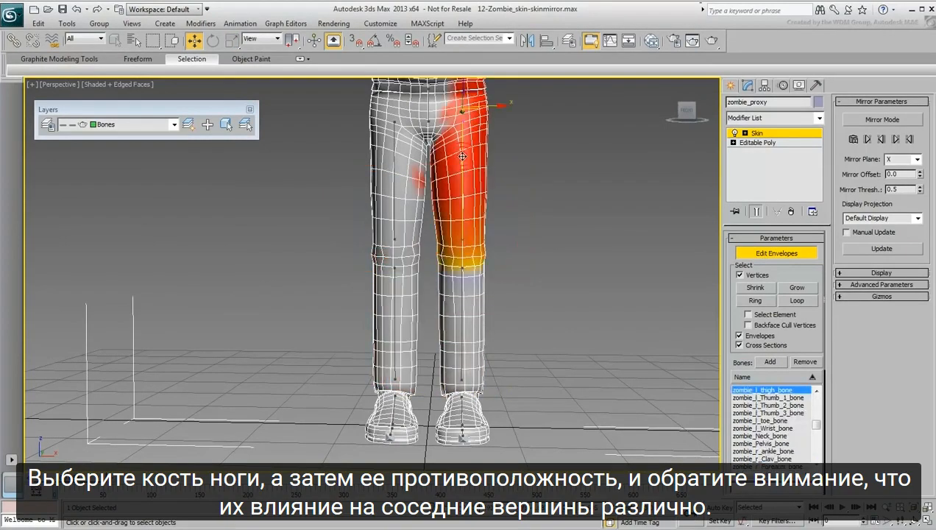
click(394, 184)
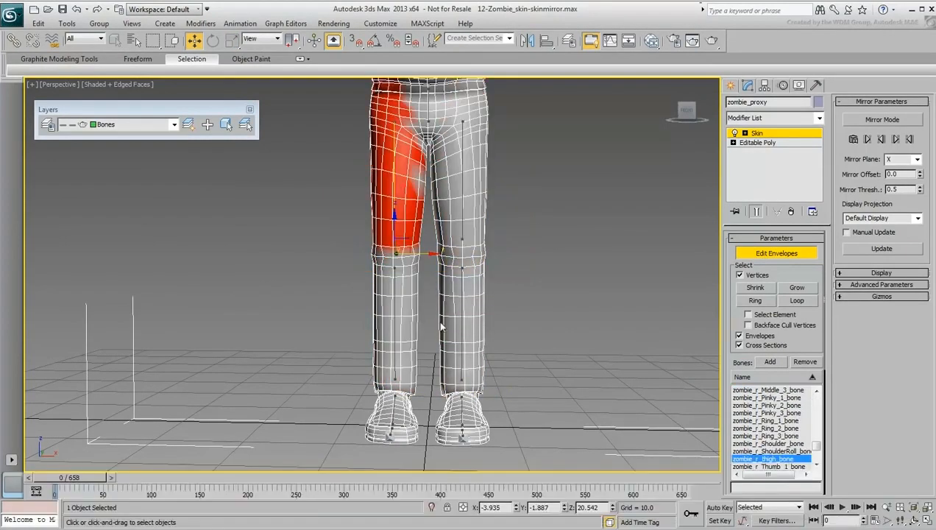
Select the left knee bone of zombie_proxy and turn on Mirror Mode in the Skin modifier.
click(458, 330)
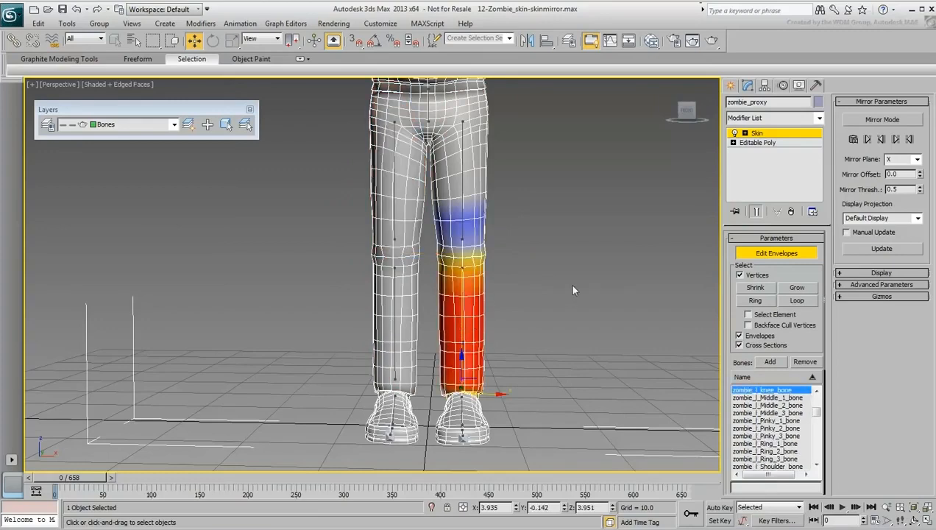
scroll(569, 281, up, 2)
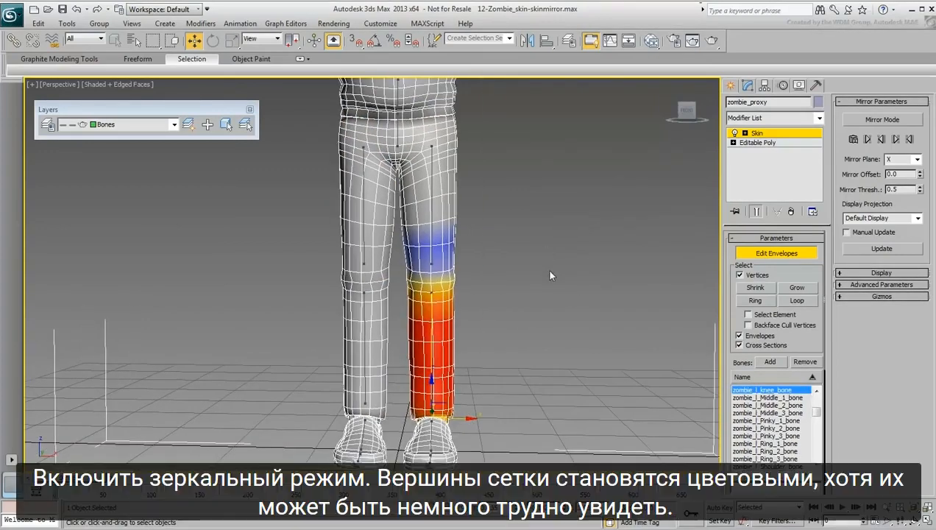
click(883, 120)
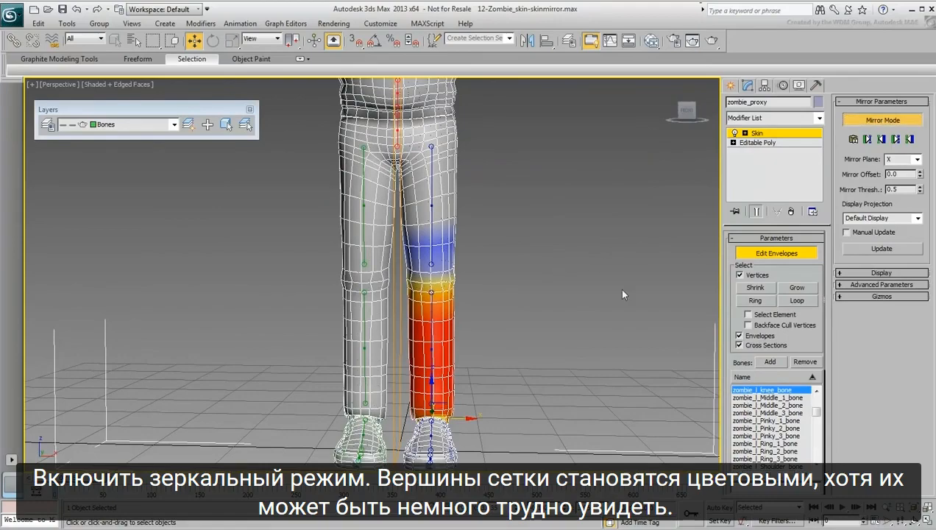
Examine the color-coded vertices and bones and the mirror plane around the proxy's legs, hips and torso.
scroll(472, 238, up, 5)
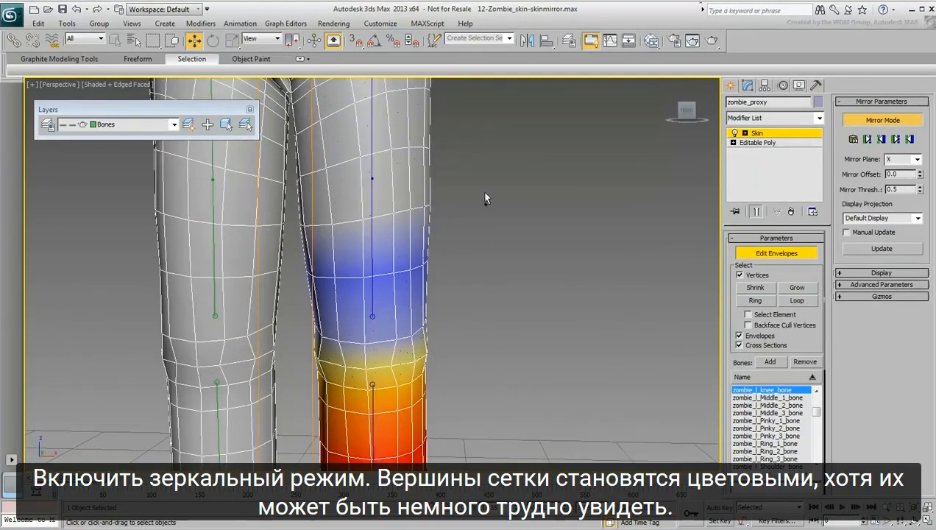
middle_drag(483, 195, 499, 311)
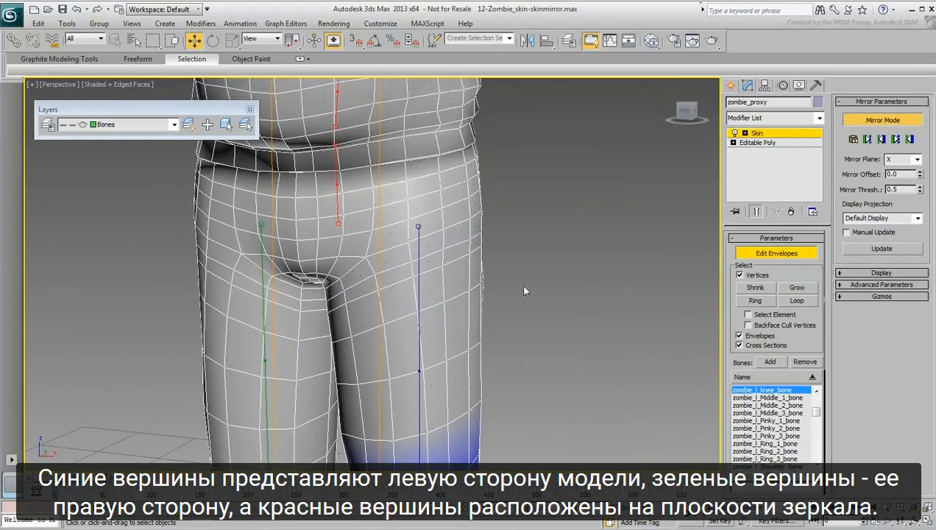
scroll(524, 285, down, 2)
mouse_move(523, 286)
alt+middle_down()
mouse_move(543, 301)
mouse_move(583, 305)
mouse_move(539, 299)
mouse_move(538, 276)
alt+middle_up()
scroll(538, 276, down, 4)
scroll(538, 275, down, 2)
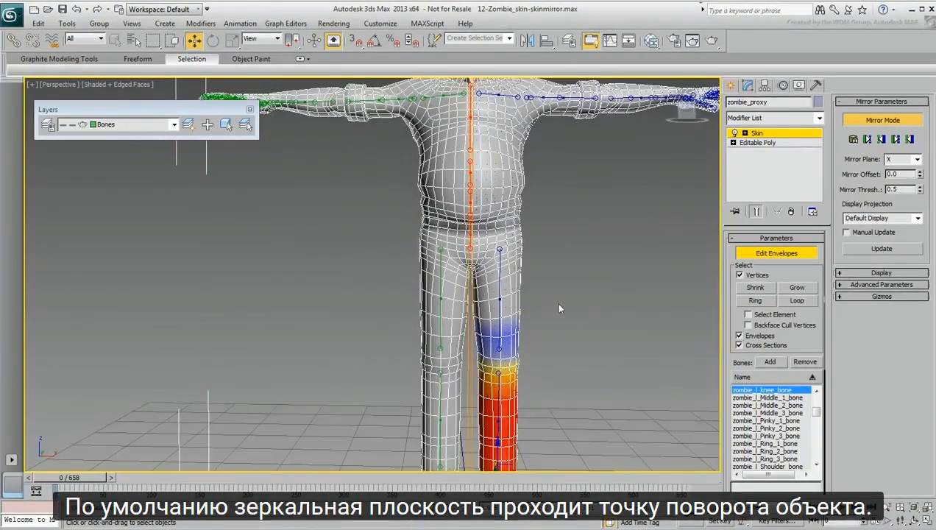
middle_drag(574, 317, 539, 286)
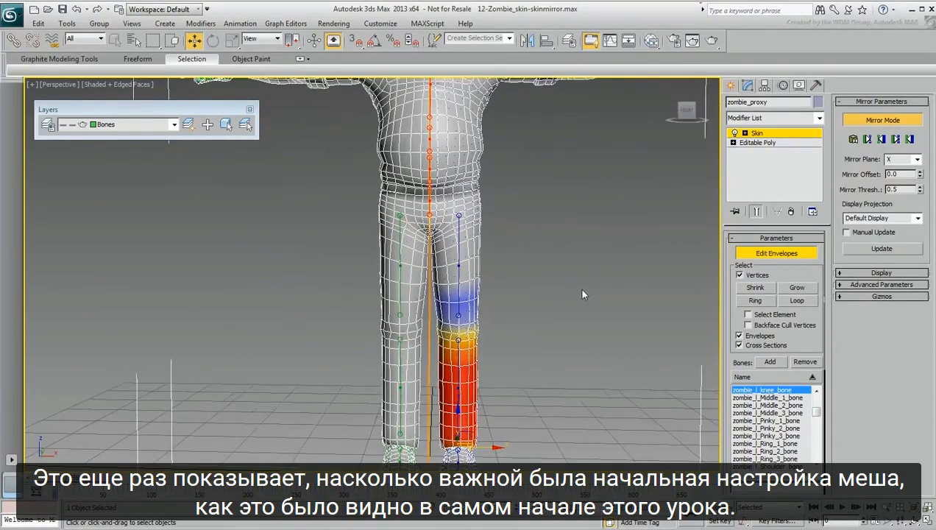
alt+middle_drag(579, 307, 587, 268)
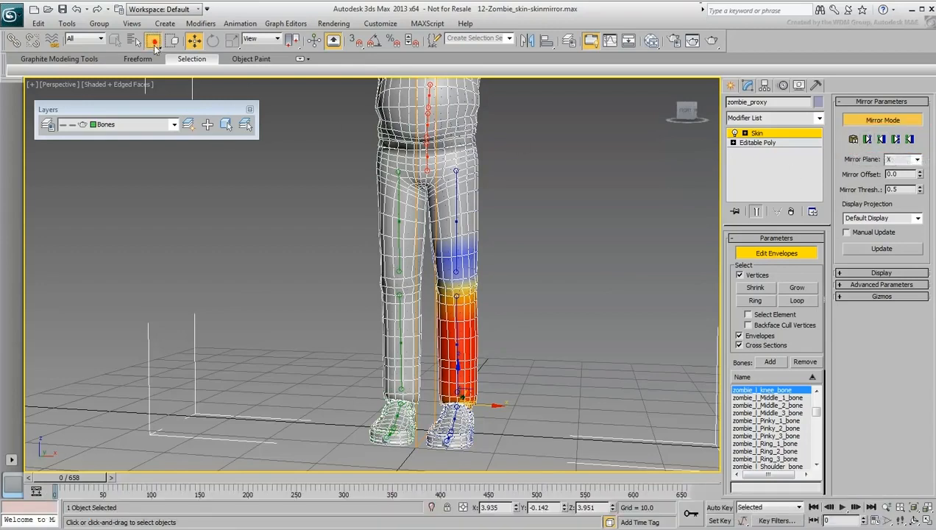
Change the selection region shape and use Mirror Paste on vertices along the outer side of the left thigh and lower leg.
drag(155, 45, 156, 116)
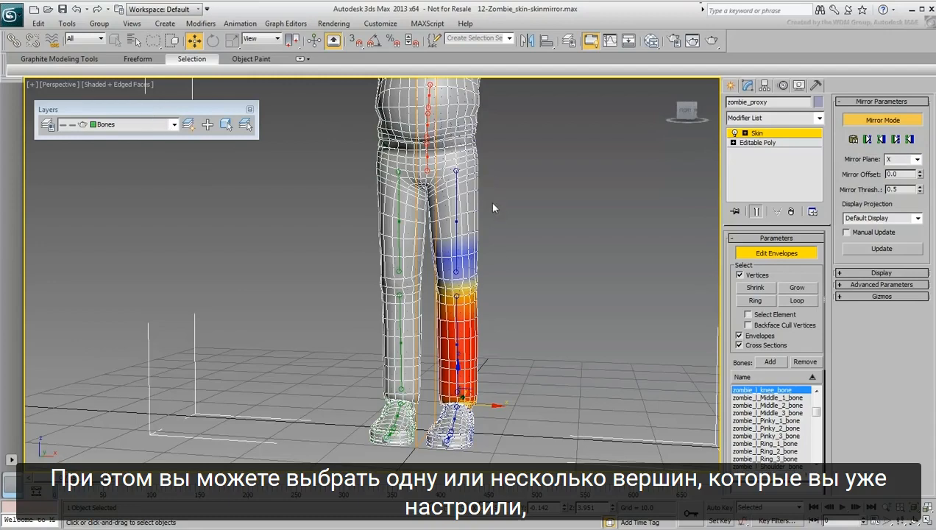
mouse_move(493, 208)
mouse_down()
mouse_move(469, 209)
mouse_move(491, 221)
mouse_up()
click(853, 140)
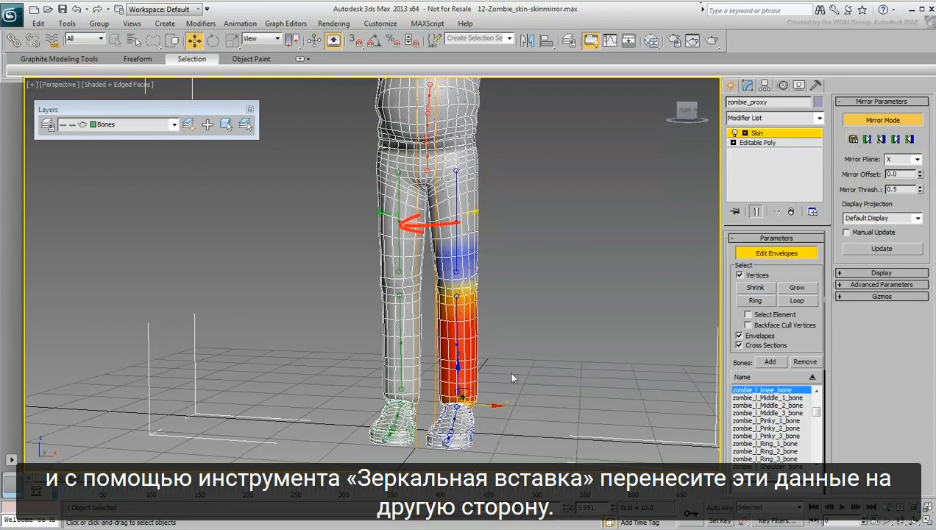
drag(491, 353, 496, 369)
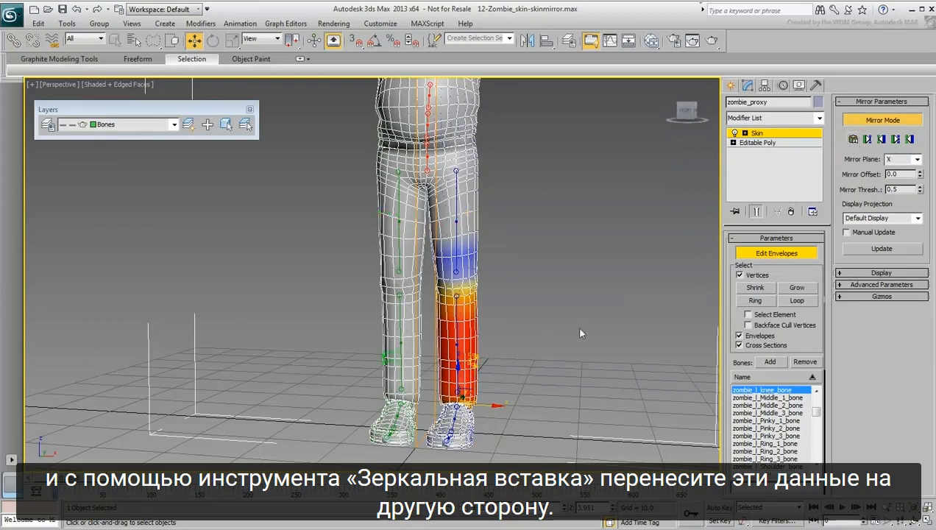
click(852, 139)
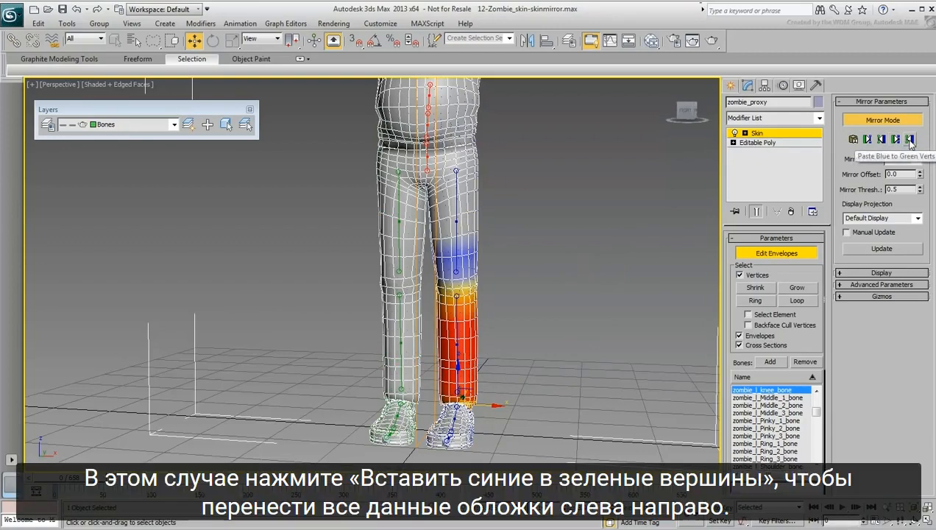
Mirror all skin weights with Paste Blue to Green Verts and exit envelope editing.
click(910, 140)
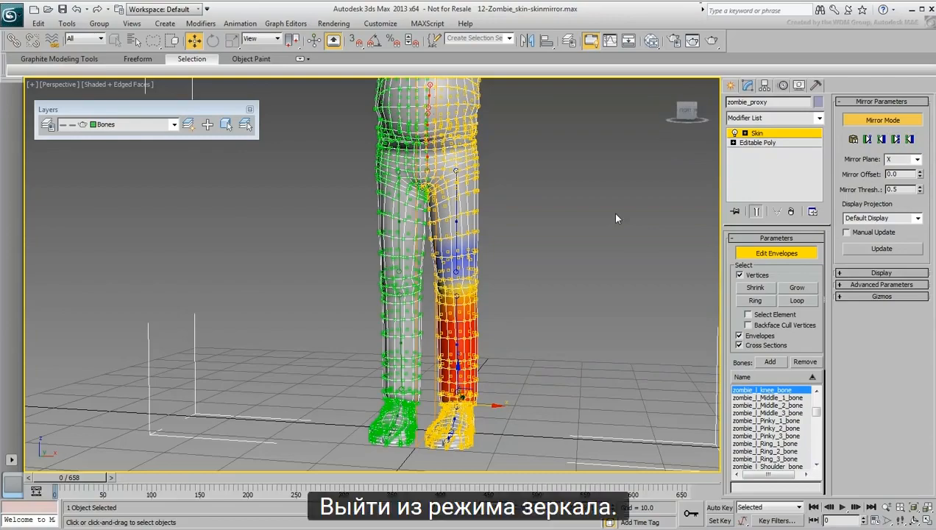
click(775, 253)
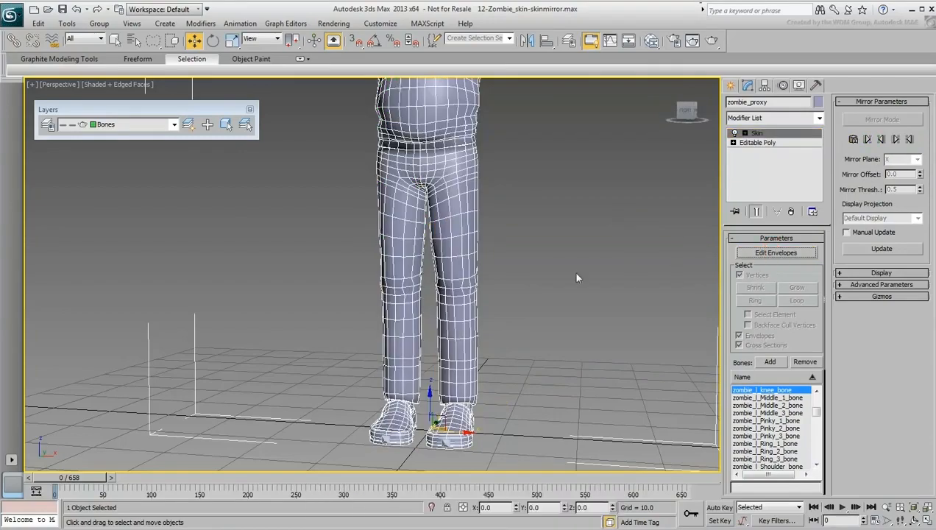
Scrub the animation to check the proxy's leg deformation from the front, and return to frame 0.
mouse_move(536, 292)
alt+middle_down()
mouse_move(555, 292)
mouse_move(523, 285)
alt+middle_up()
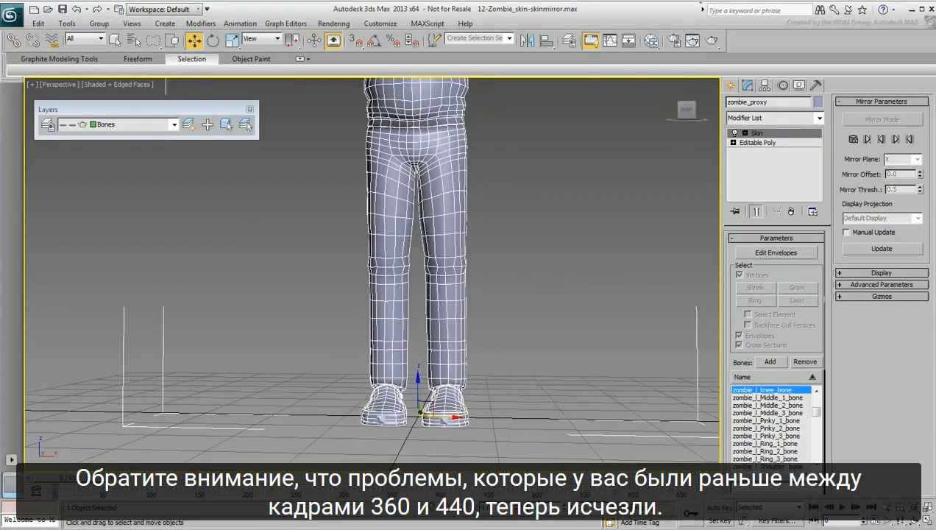
drag(402, 478, 33, 482)
key(w)
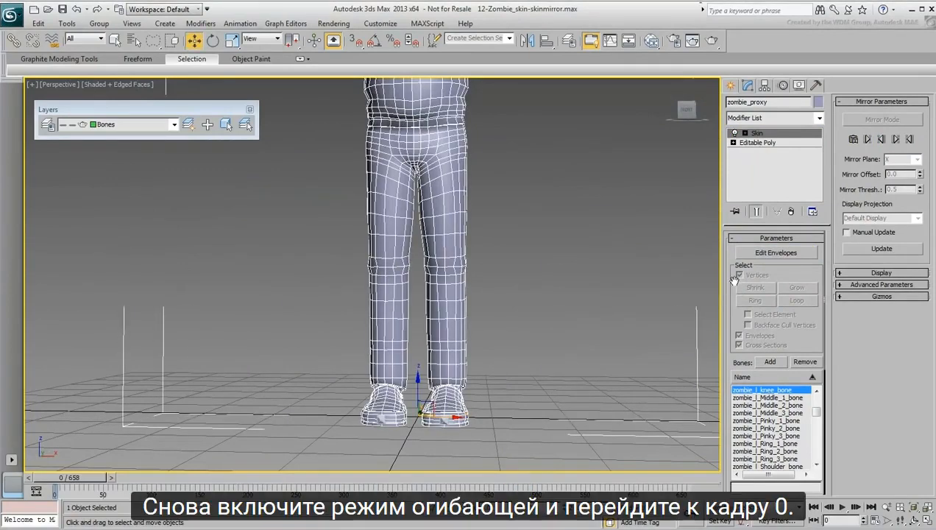
Re-enter envelope editing and compare the vertex influence of the opposite knee bones and opposite thigh bones.
click(766, 256)
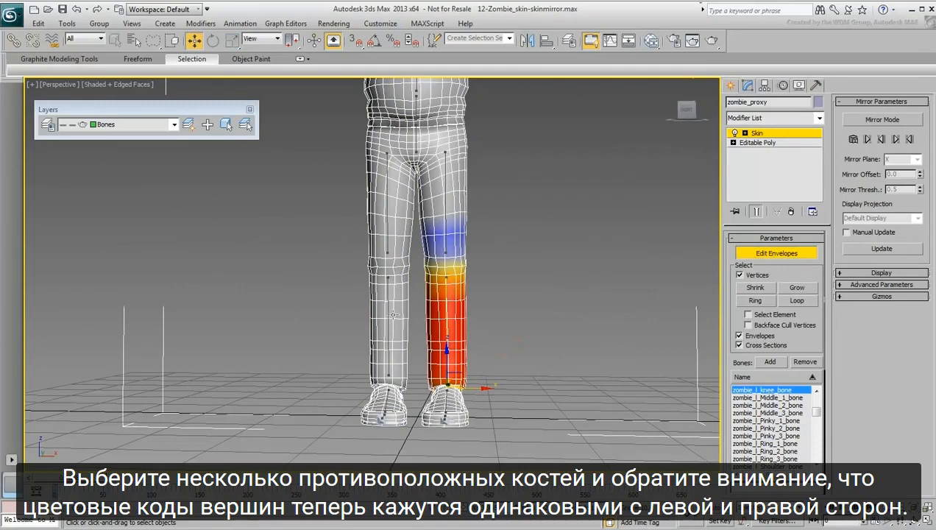
click(387, 309)
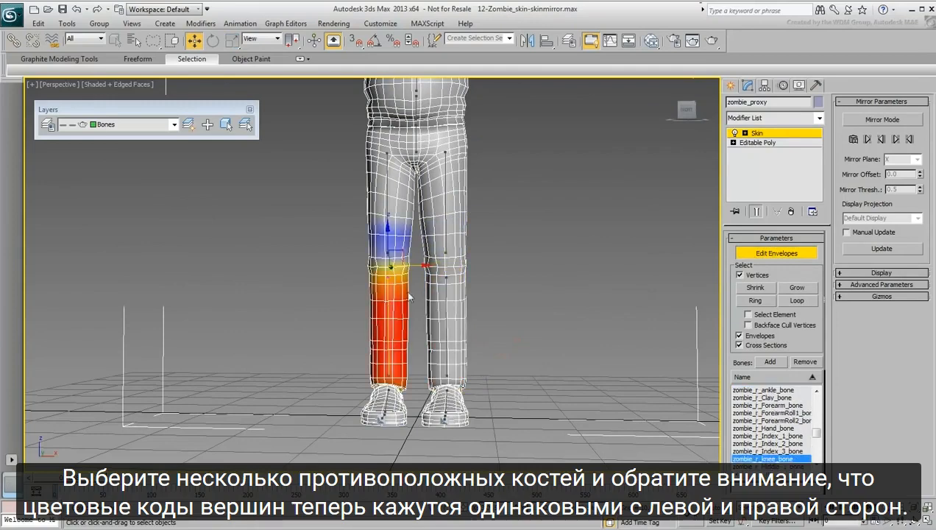
click(443, 206)
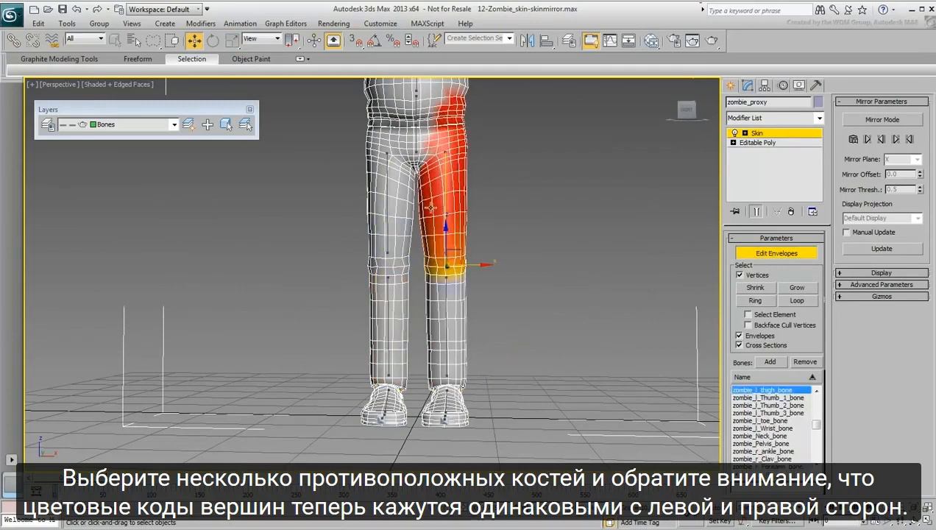
click(387, 209)
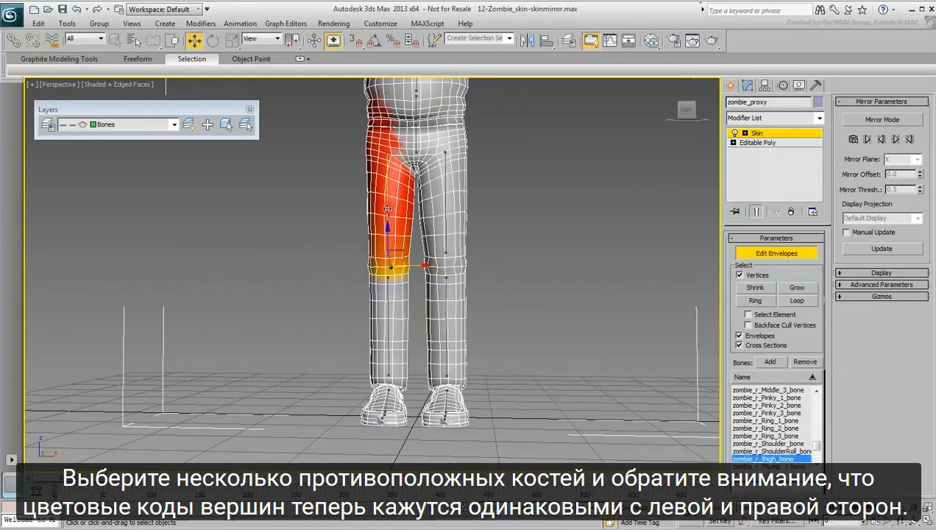
click(389, 327)
click(446, 329)
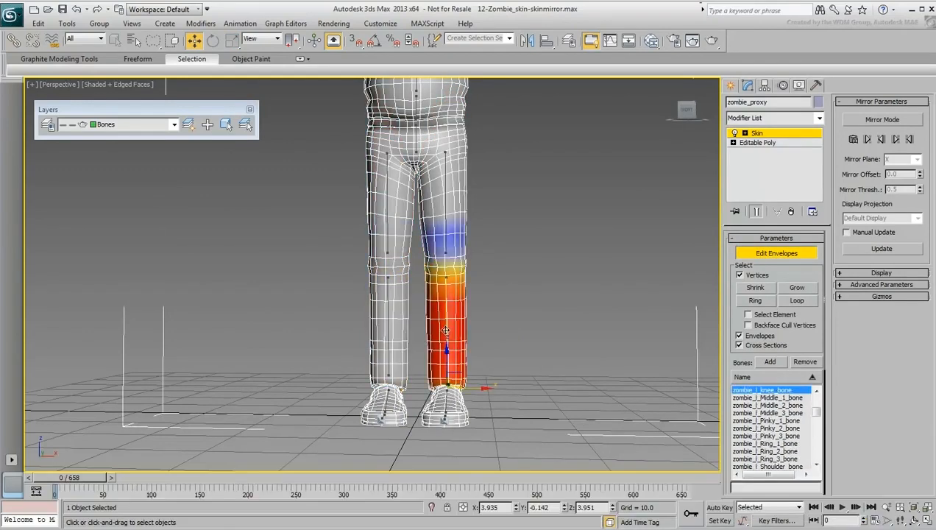
Exit envelope editing and scrub the animation to review the proxy's hips and torso, ending at frame 0.
click(779, 254)
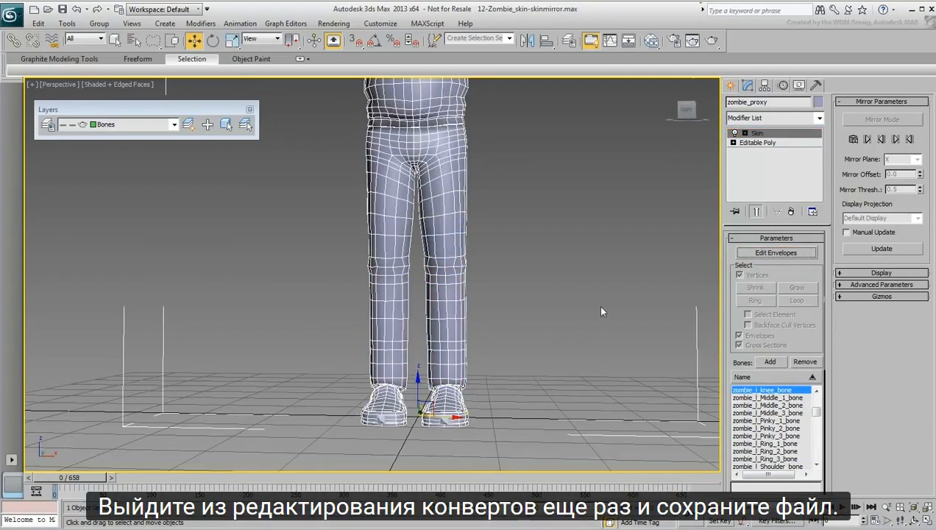
scroll(542, 234, up, 3)
middle_drag(543, 234, 573, 370)
drag(447, 475, 77, 479)
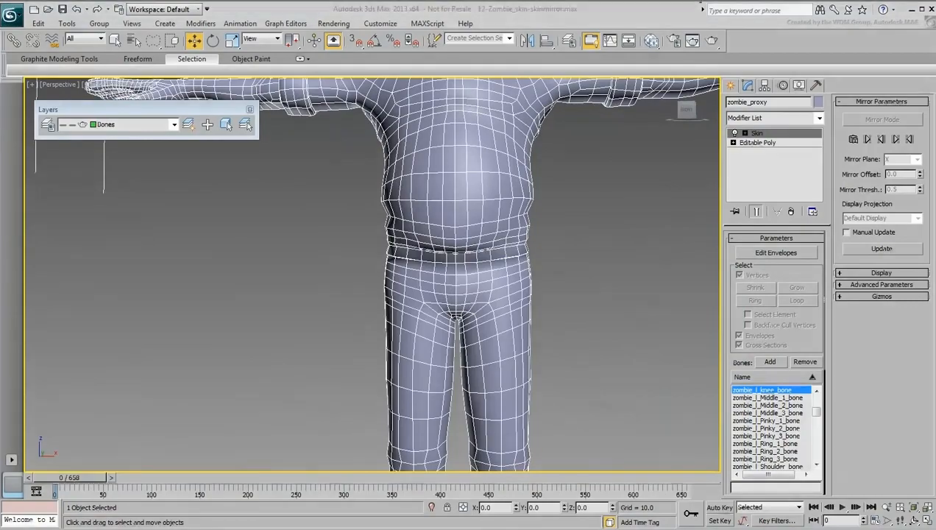